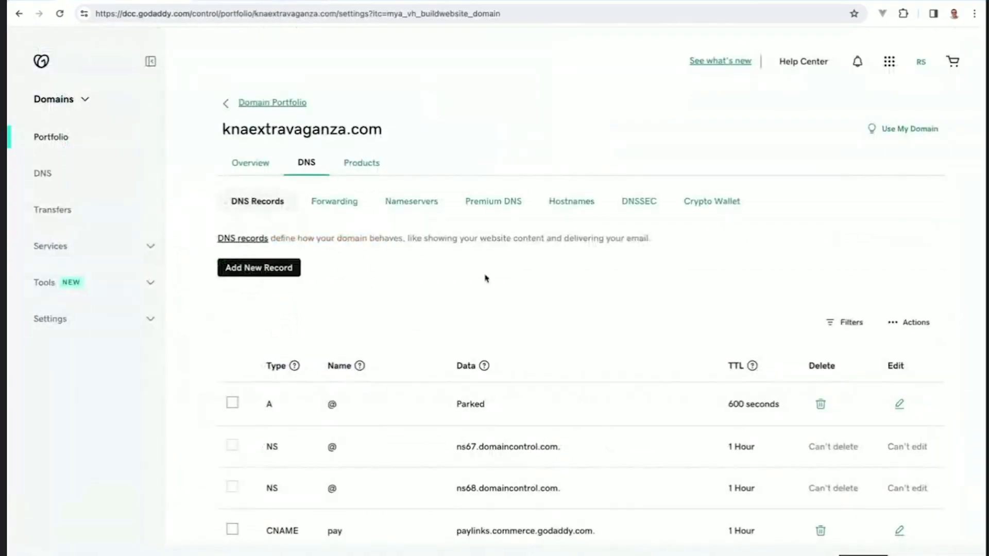
Step: Add two new DNS record rows for knaextravaganza.com in GoDaddy
{"action": "scroll", "coordinate": [491, 287], "scroll_direction": "down", "scroll_amount": 1}
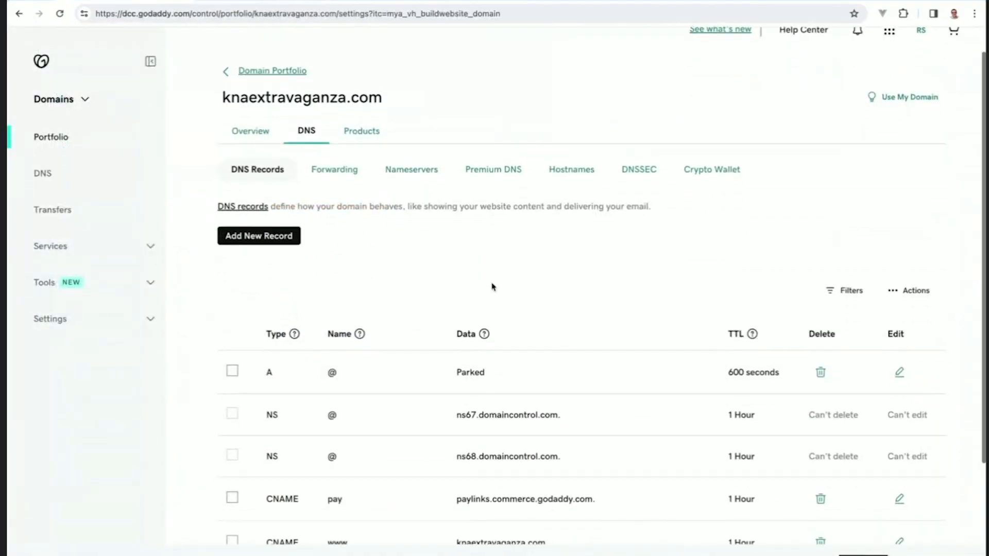
{"action": "left_click", "coordinate": [263, 234]}
{"action": "scroll", "coordinate": [266, 230], "scroll_direction": "down", "scroll_amount": 1}
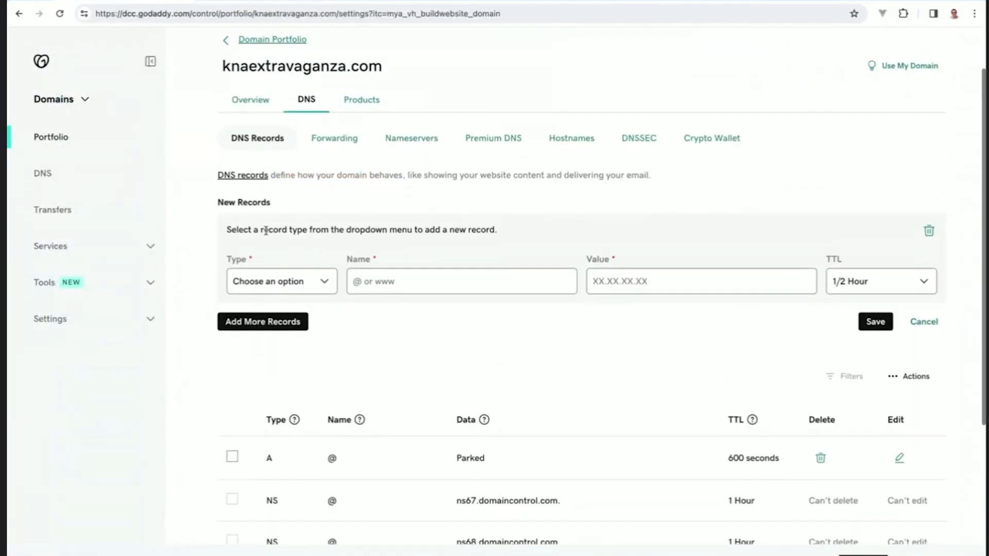
{"action": "left_click", "coordinate": [262, 315]}
Step: Set the first new record's type to A and the second to CNAME, then view RunSignup's required values
{"action": "scroll", "coordinate": [363, 337], "scroll_direction": "down", "scroll_amount": 1}
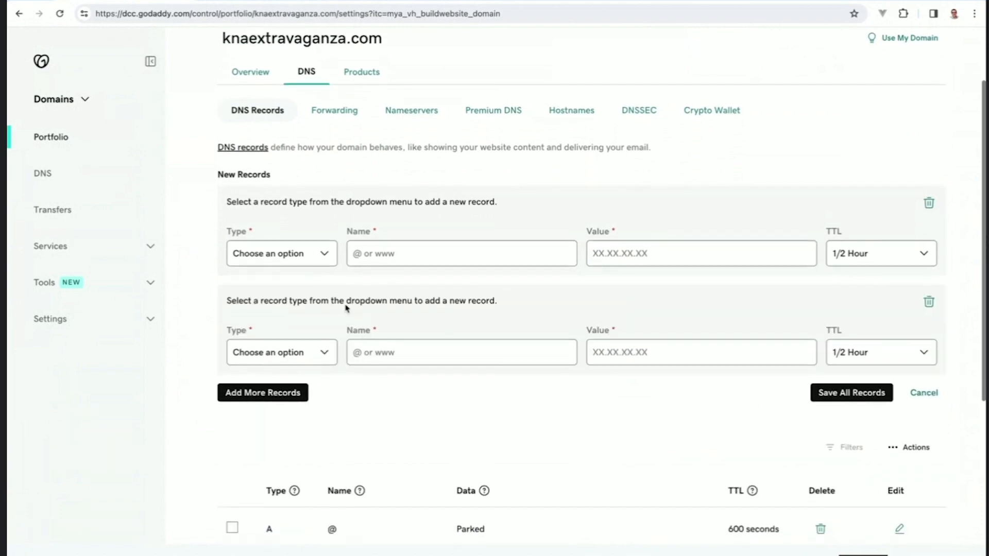
{"action": "left_click", "coordinate": [303, 262]}
{"action": "left_click", "coordinate": [302, 271]}
{"action": "left_click", "coordinate": [287, 368]}
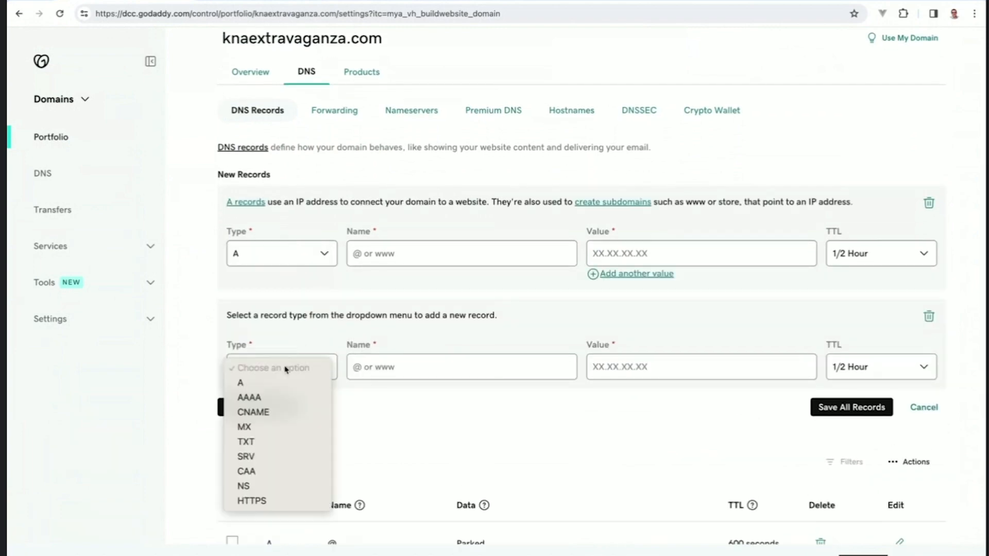
{"action": "left_click", "coordinate": [280, 412]}
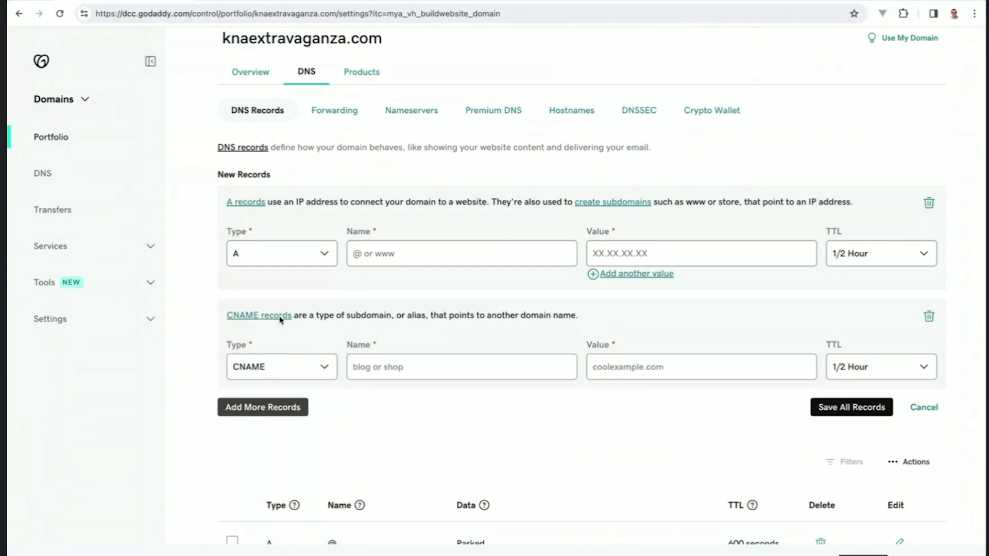
{"action": "left_click", "coordinate": [238, 0]}
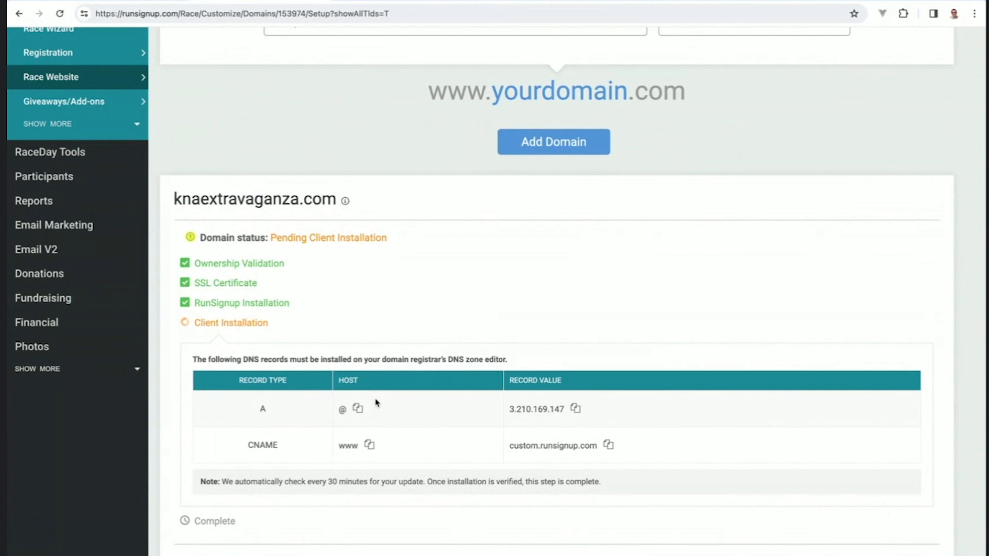
Step: Fill the A record with name @ and value 3.210.169.147 copied from RunSignup
{"action": "left_click", "coordinate": [359, 410]}
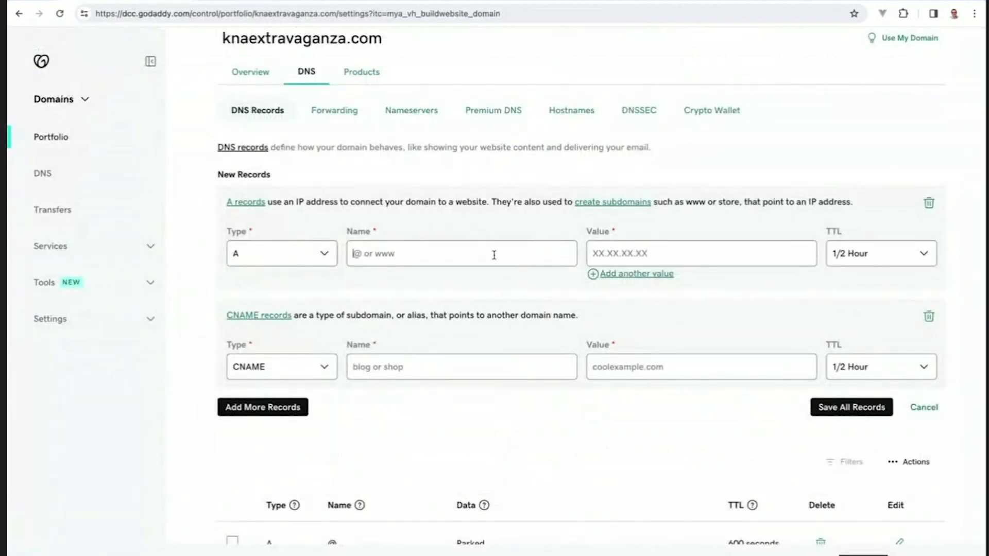
{"action": "key", "text": "ctrl+v"}
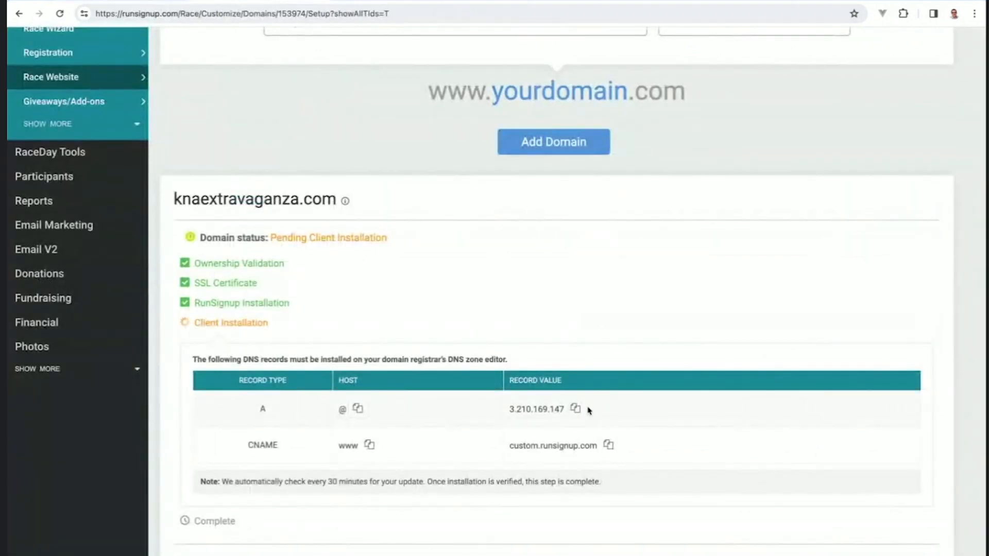
{"action": "left_click", "coordinate": [577, 410]}
{"action": "left_click", "coordinate": [577, 410]}
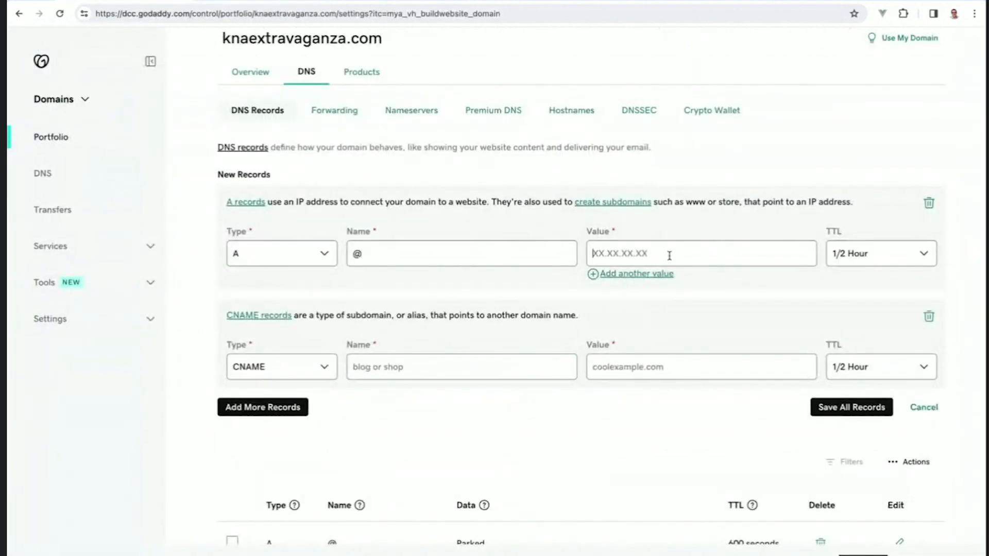
{"action": "key", "text": "ctrl+v"}
Step: Fill the CNAME record with name www and value custom.runsignup.com copied from RunSignup
{"action": "key", "text": "ctrl+shift+Tab"}
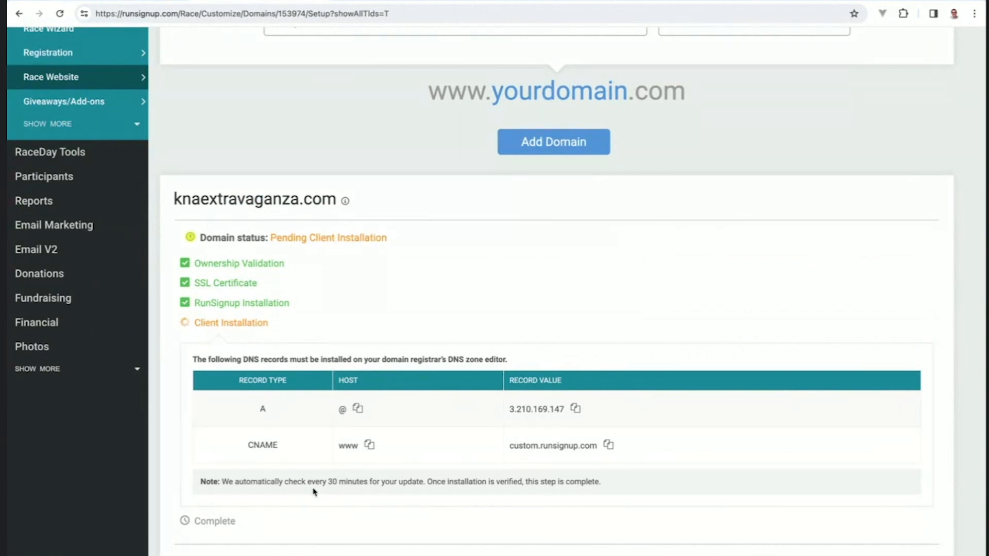
{"action": "left_click", "coordinate": [368, 444]}
{"action": "key", "text": "ctrl+Tab"}
{"action": "left_click", "coordinate": [397, 365]}
{"action": "key", "text": "ctrl+v"}
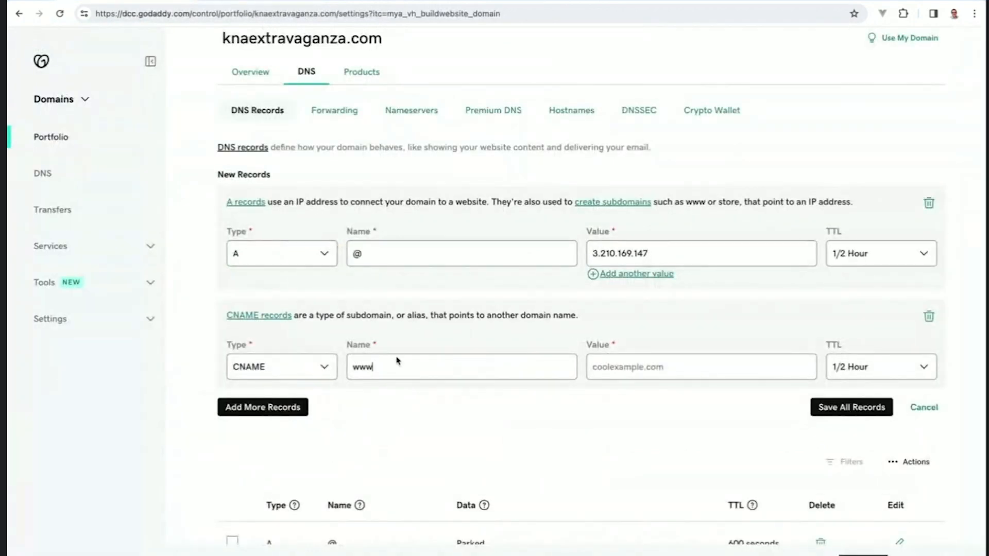
{"action": "key", "text": "ctrl+shift+Tab"}
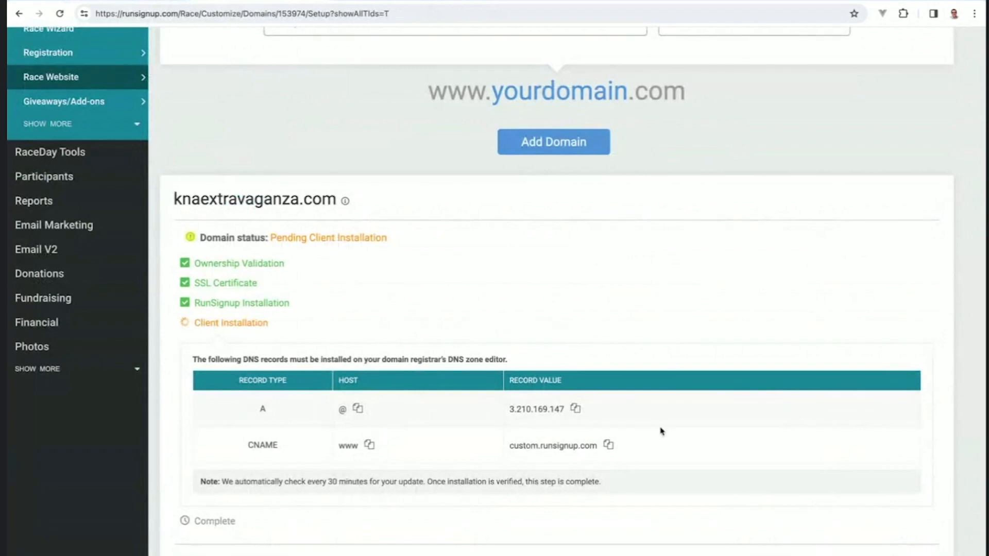
{"action": "left_click", "coordinate": [609, 446]}
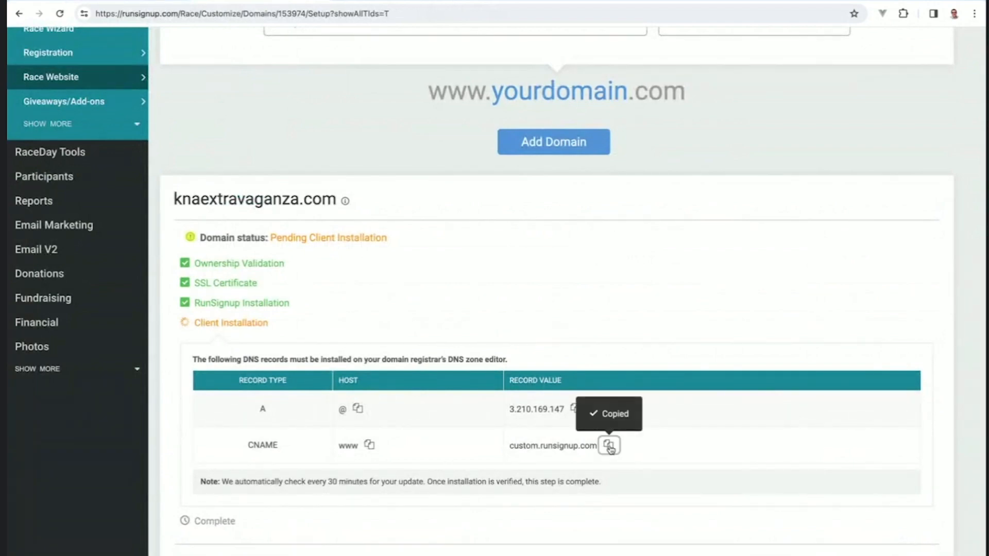
{"action": "key", "text": "ctrl+Tab"}
{"action": "left_click", "coordinate": [639, 366]}
{"action": "key", "text": "ctrl+v"}
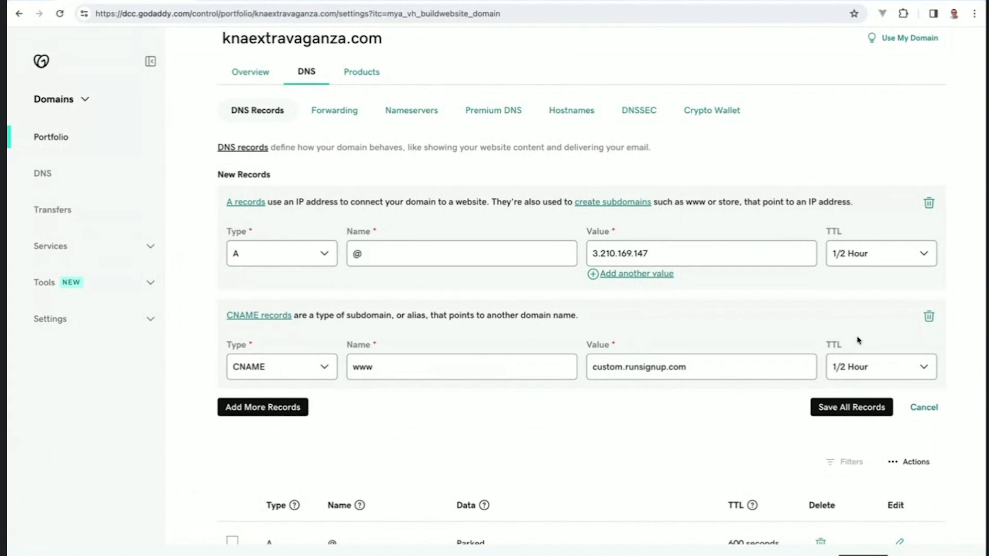
Step: Attempt to save all records and locate the existing www CNAME causing the conflict error
{"action": "left_click", "coordinate": [834, 407]}
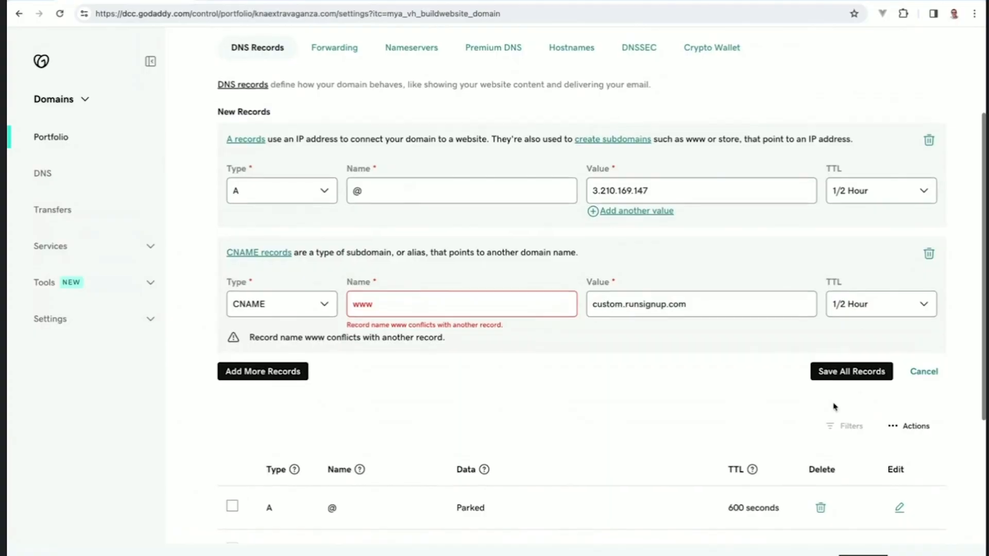
{"action": "scroll", "coordinate": [834, 407], "scroll_direction": "down", "scroll_amount": 2}
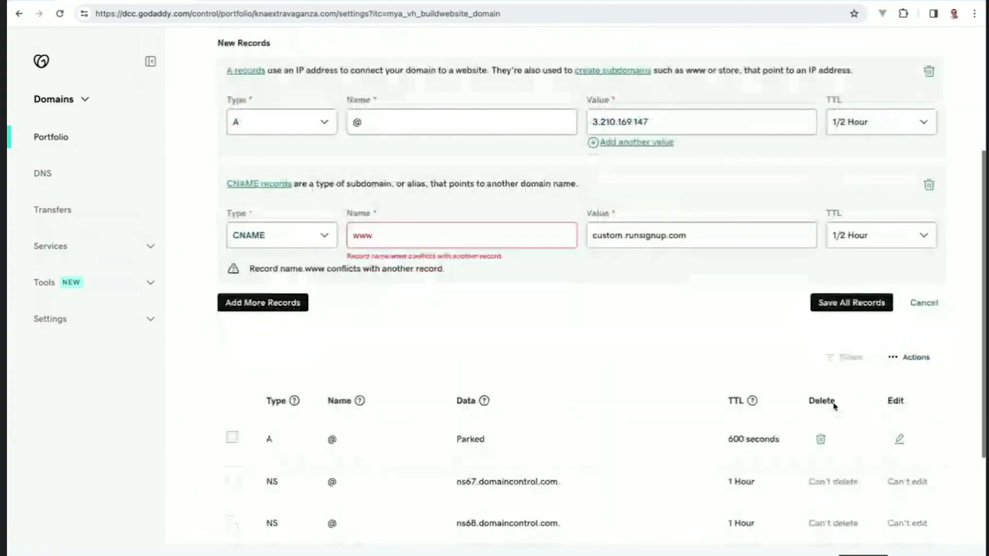
{"action": "scroll", "coordinate": [835, 406], "scroll_direction": "down", "scroll_amount": 2}
{"action": "scroll", "coordinate": [834, 406], "scroll_direction": "down", "scroll_amount": 1}
{"action": "scroll", "coordinate": [834, 406], "scroll_direction": "down", "scroll_amount": 1}
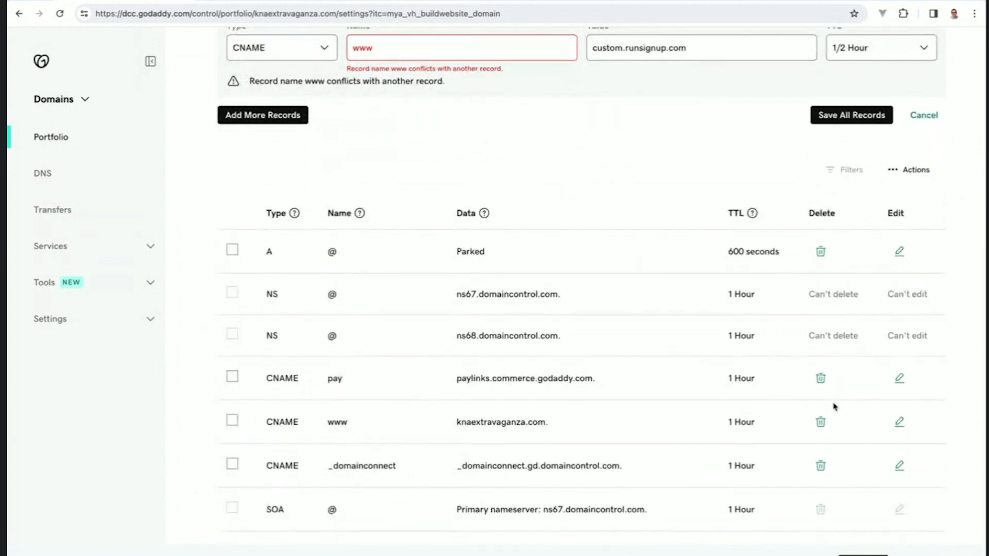
{"action": "scroll", "coordinate": [834, 406], "scroll_direction": "down", "scroll_amount": 1}
Step: Delete the existing www CNAME record pointing to knaextravaganza.com
{"action": "left_click_drag", "start_coordinate": [259, 380], "coordinate": [375, 382]}
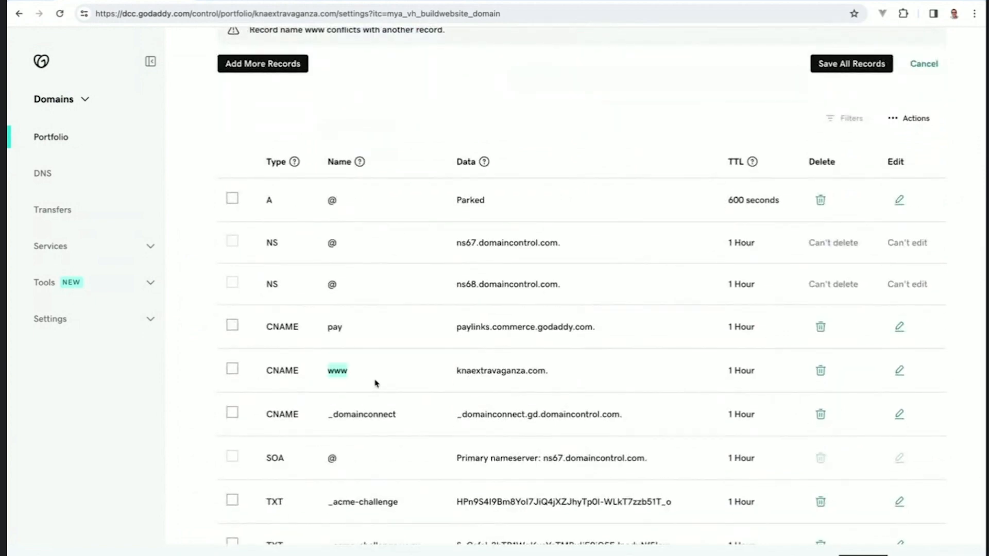
{"action": "left_click", "coordinate": [821, 372]}
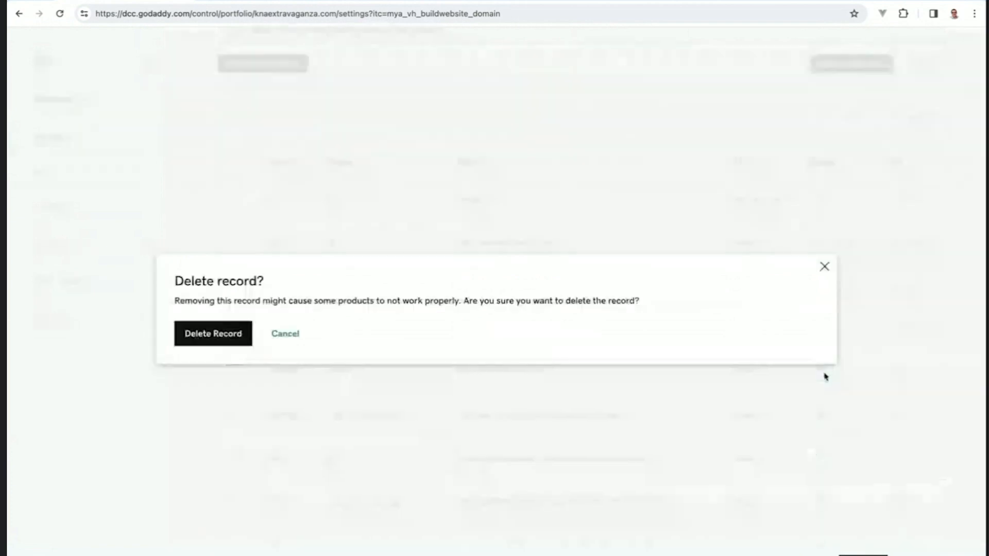
{"action": "left_click", "coordinate": [199, 339]}
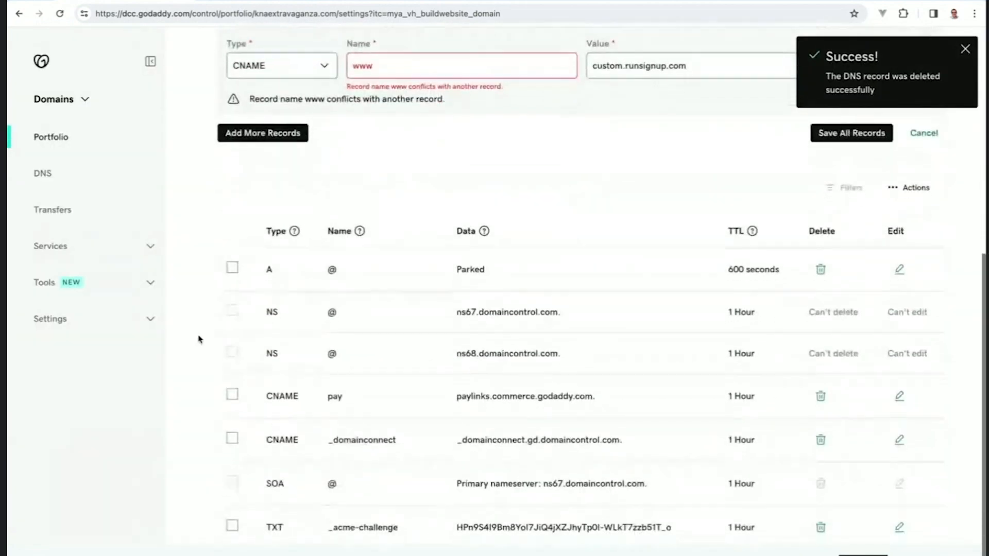
Step: Delete the Parked A record as well
{"action": "scroll", "coordinate": [200, 340], "scroll_direction": "down", "scroll_amount": 1}
{"action": "left_click_drag", "start_coordinate": [266, 244], "coordinate": [334, 242]}
{"action": "left_click", "coordinate": [365, 247]}
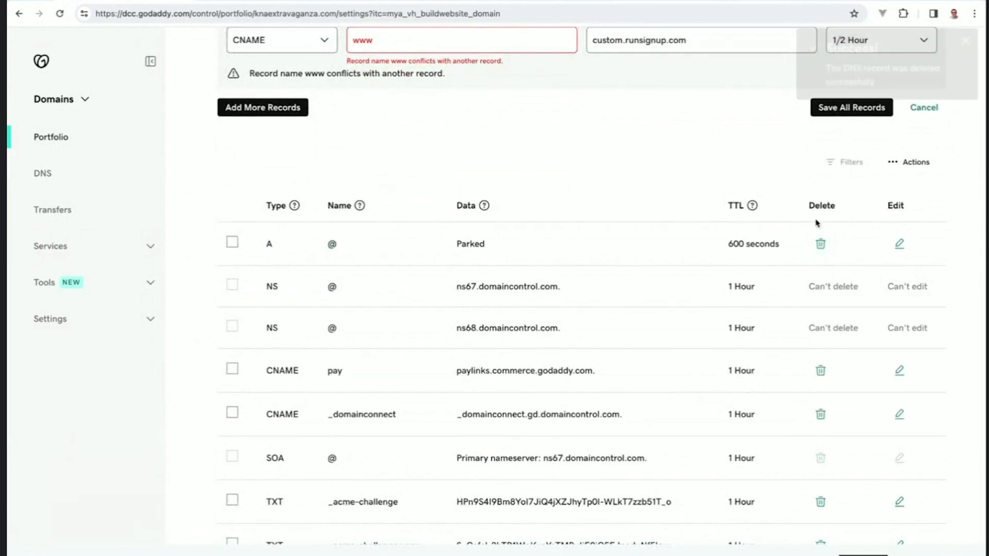
{"action": "left_click", "coordinate": [820, 244]}
{"action": "left_click", "coordinate": [228, 335]}
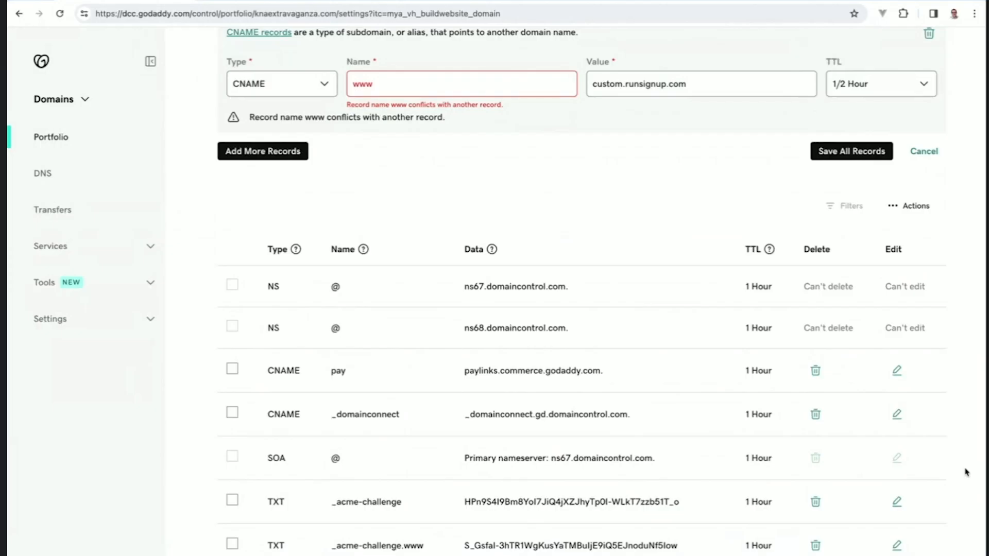
Step: Save the records so A @ points to 3.210.169.147 and CNAME www to custom.runsignup.com
{"action": "scroll", "coordinate": [966, 472], "scroll_direction": "up", "scroll_amount": 3}
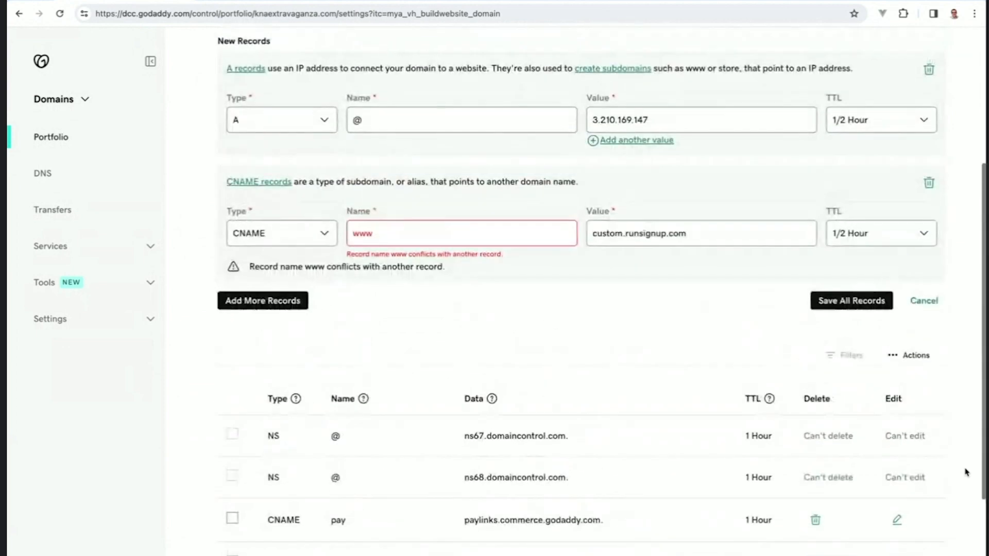
{"action": "left_click", "coordinate": [839, 300]}
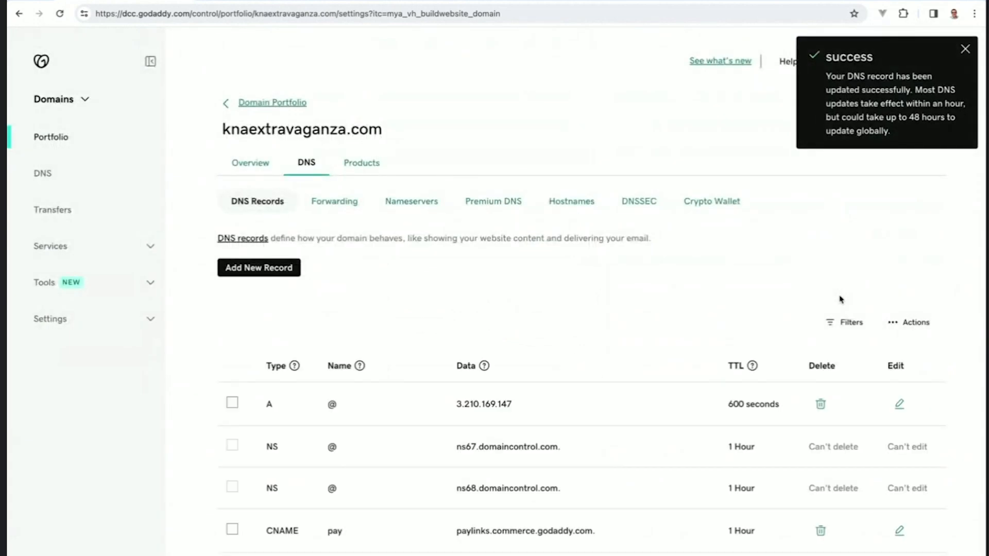
{"action": "scroll", "coordinate": [839, 300], "scroll_direction": "down", "scroll_amount": 4}
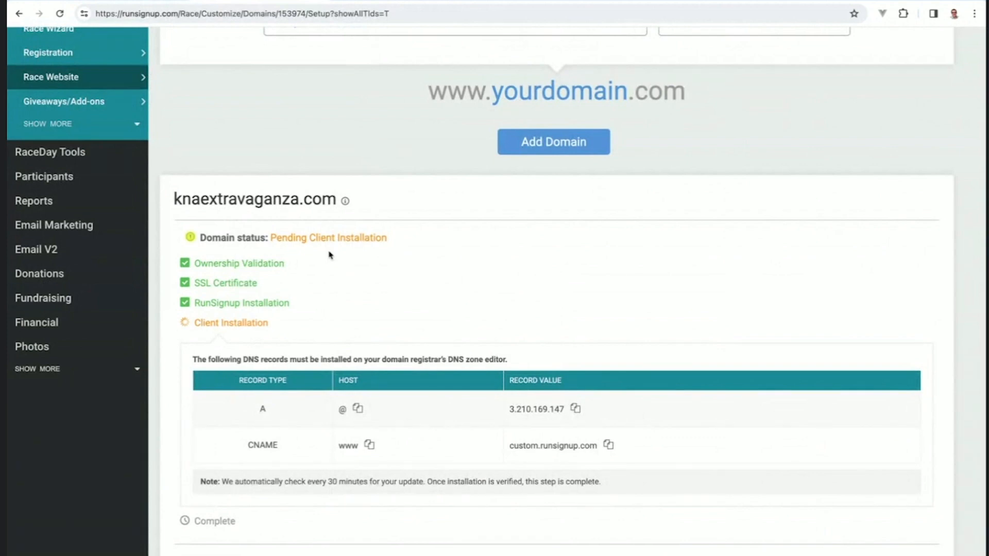
{"action": "scroll", "coordinate": [330, 254], "scroll_direction": "down", "scroll_amount": 1}
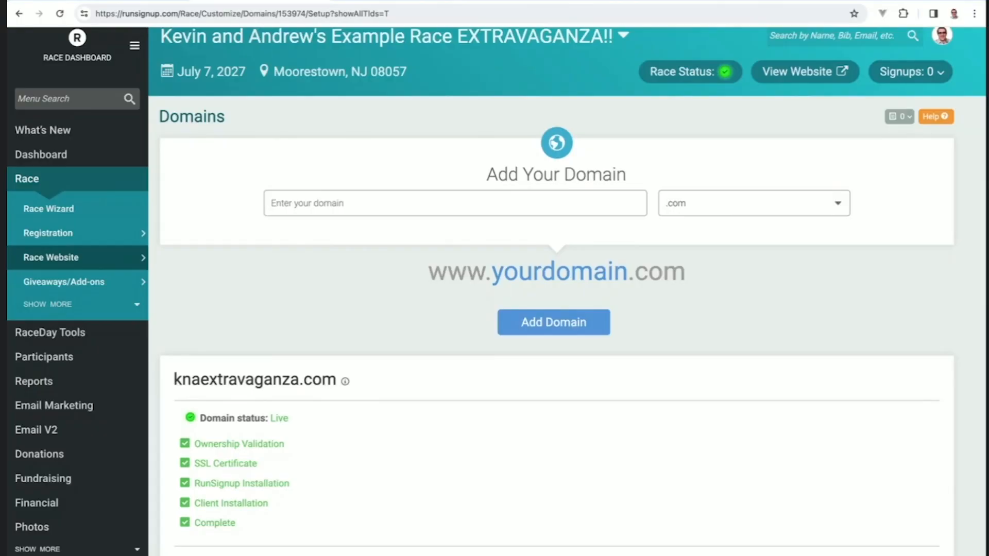
{"action": "left_click", "coordinate": [360, 3]}
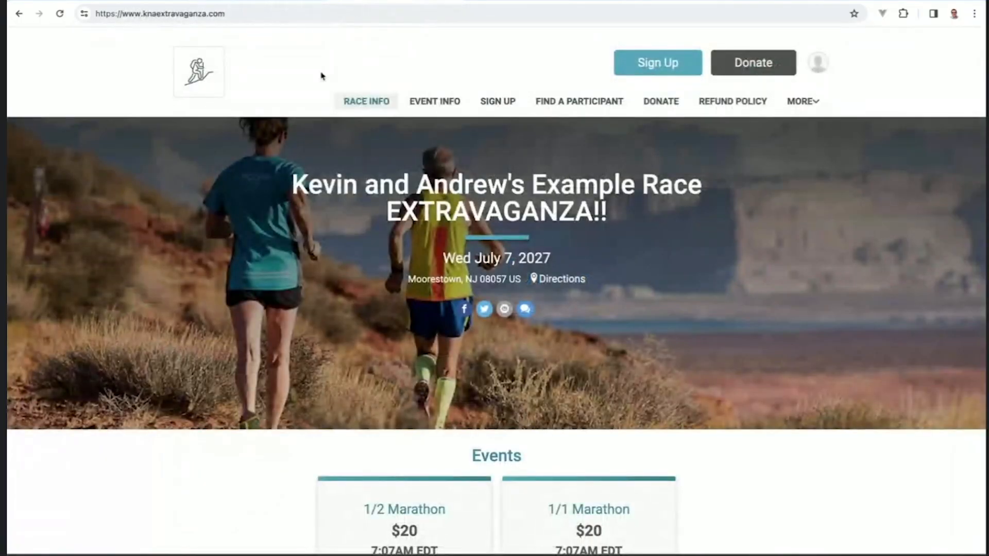